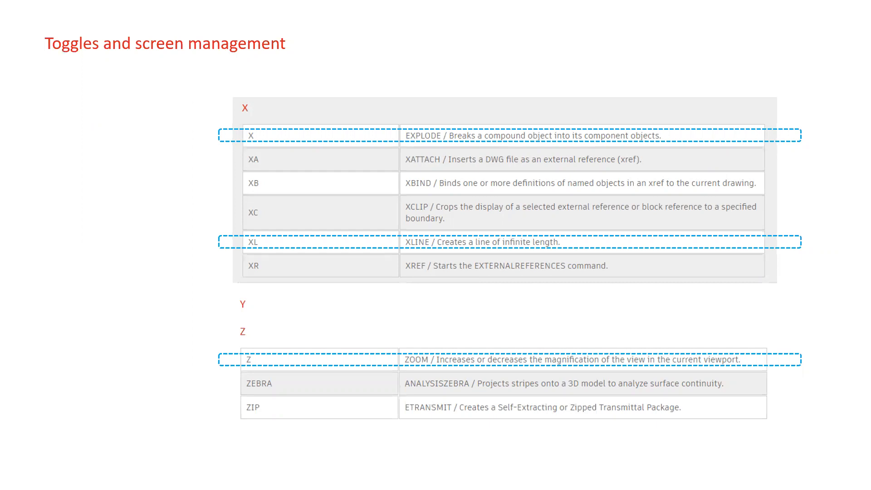
- Switch to AutoCAD and select the wide rectangle, the rectangle beside it and the upper triangle to check whether each is one object
key(super)
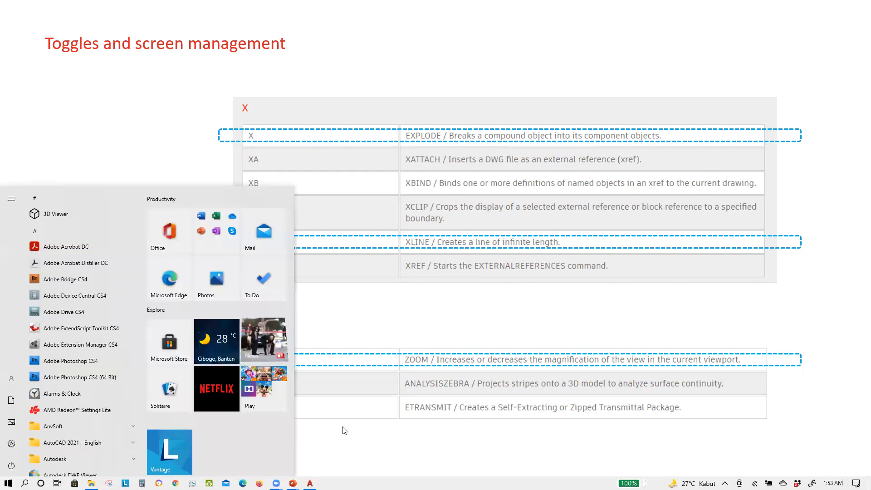
click(310, 483)
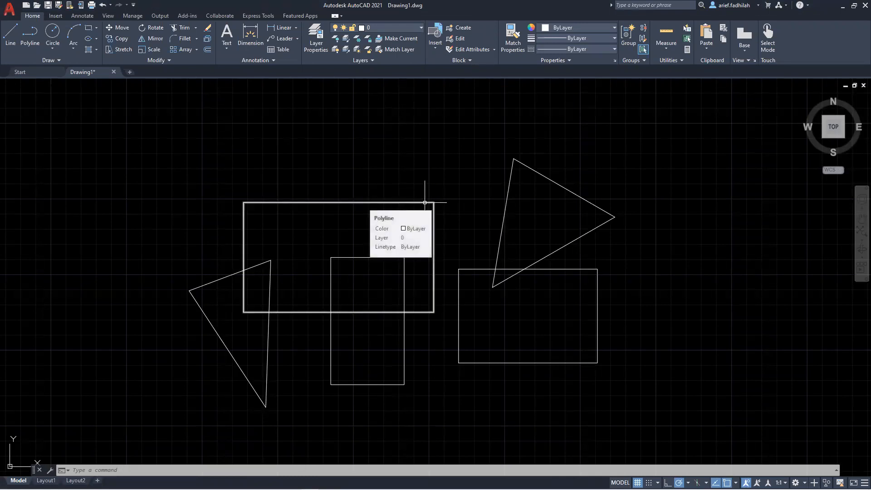
click(376, 201)
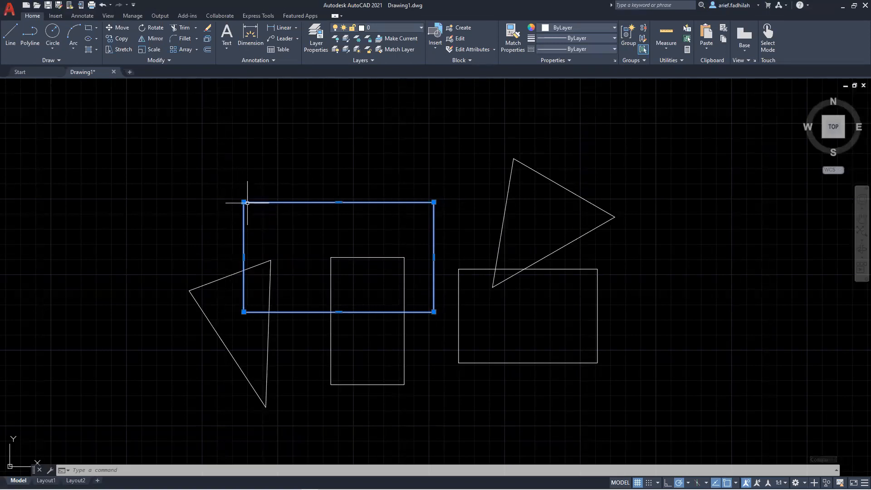
key(Escape)
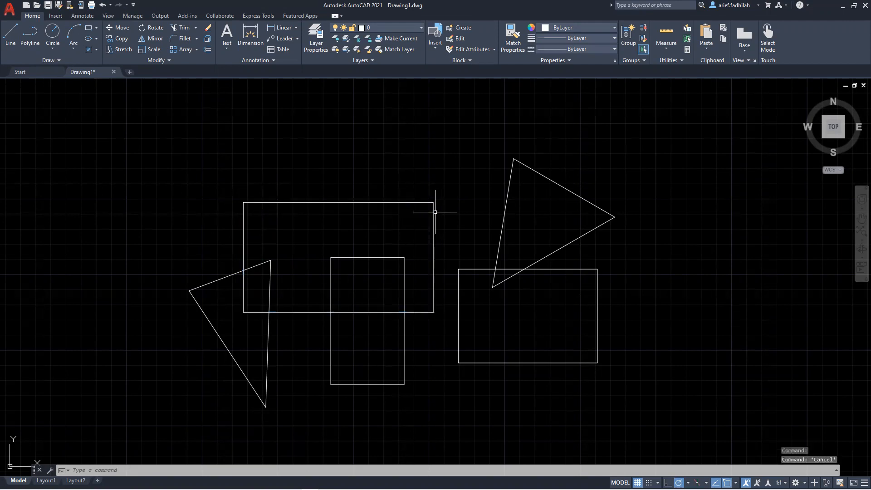
click(434, 210)
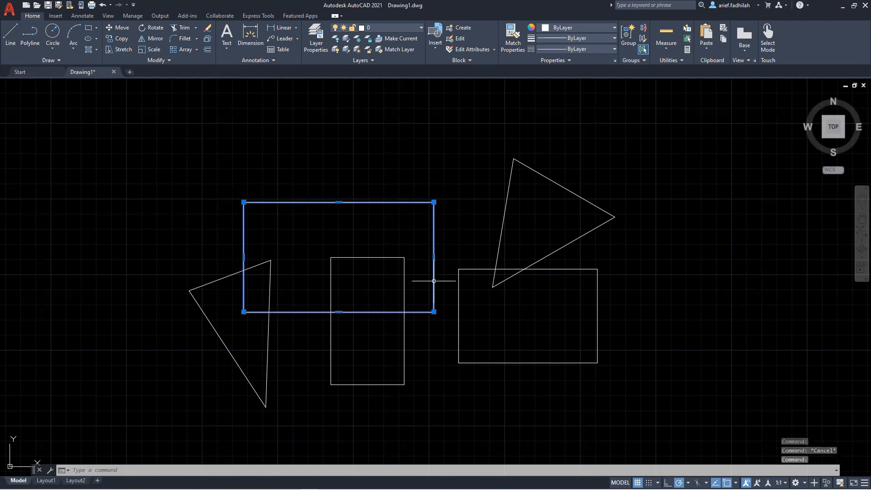
key(Escape)
click(471, 268)
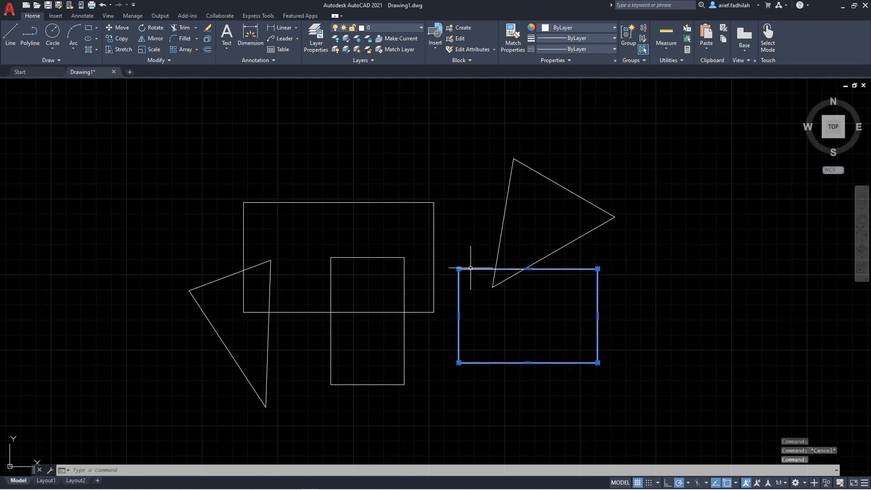
click(502, 226)
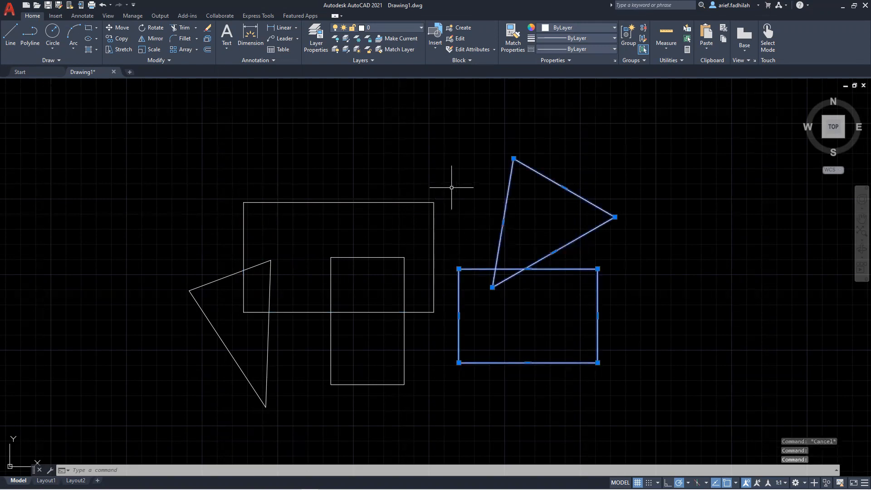
key(Escape)
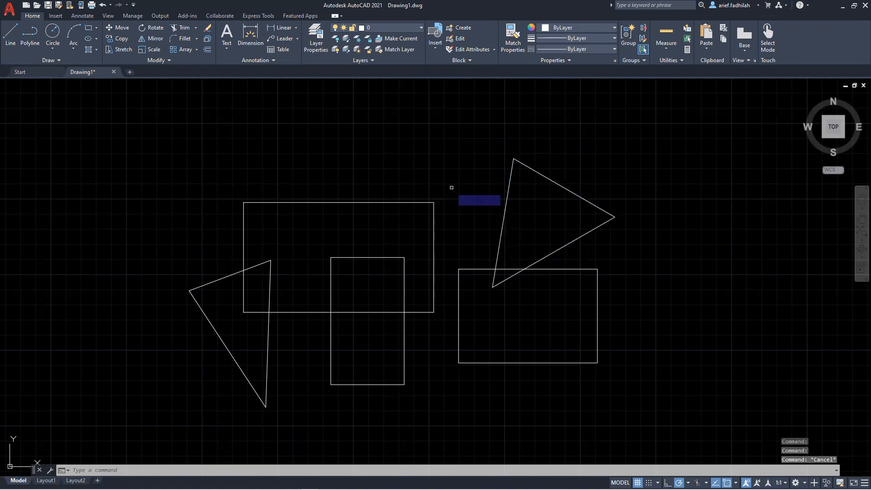
- Explode the wide rectangle, the triangle overlapping its left side and the separate rectangle on its right
key(Return)
click(413, 203)
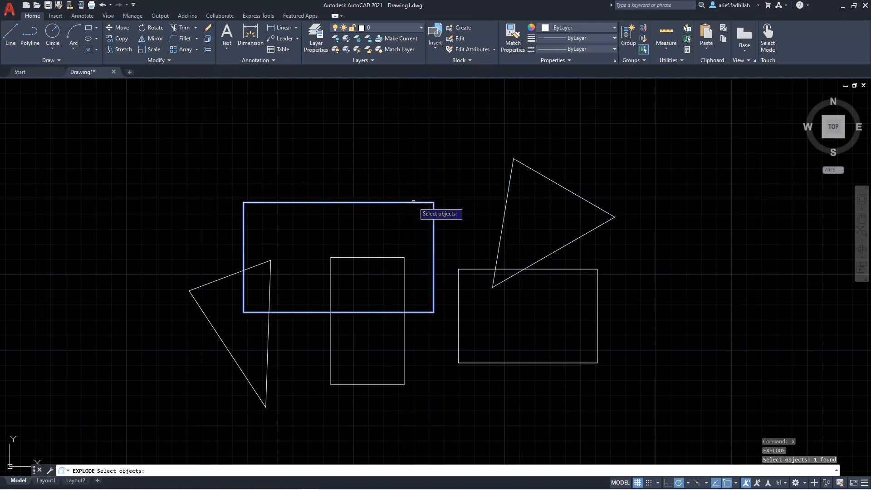
click(268, 324)
click(501, 383)
click(488, 361)
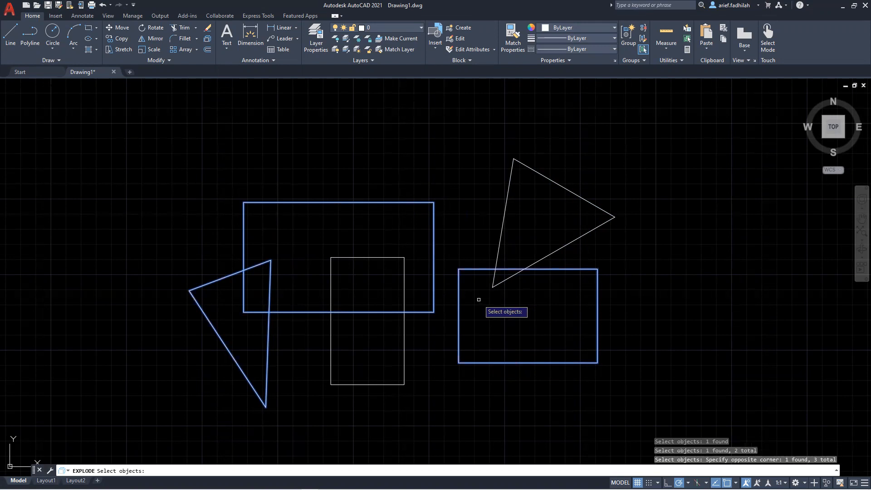
key(Return)
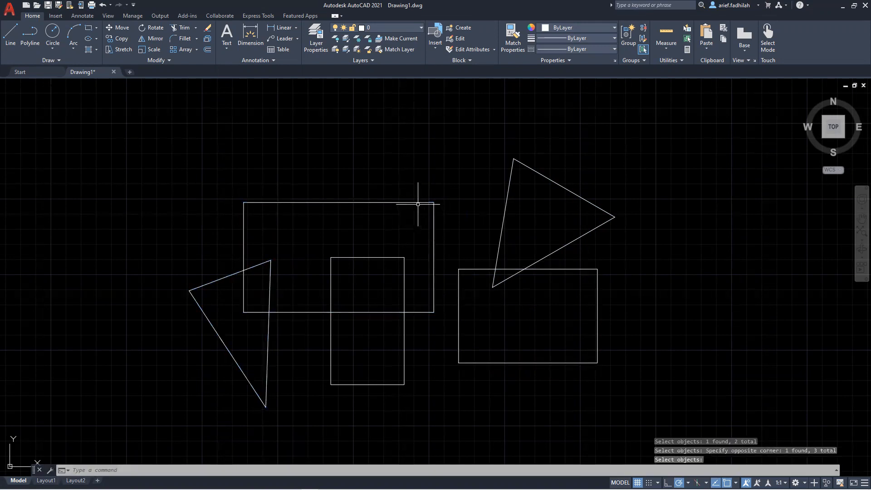
- Select individual edges of the two exploded rectangles to check their separation, and inspect the small inner rectangle for comparison
click(417, 203)
click(434, 211)
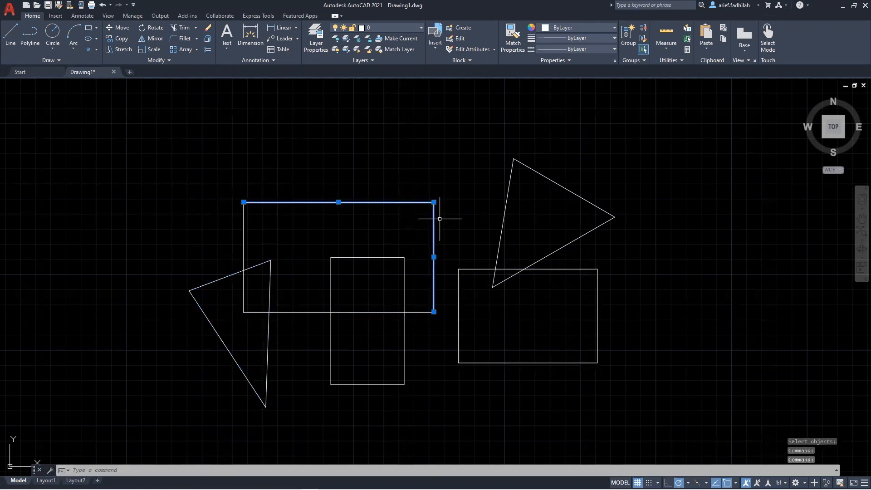
click(479, 269)
click(459, 307)
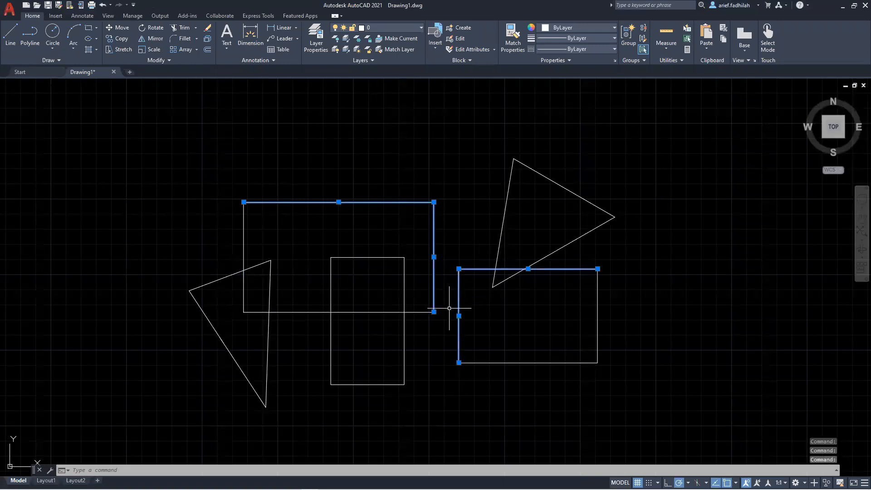
key(Escape)
click(387, 256)
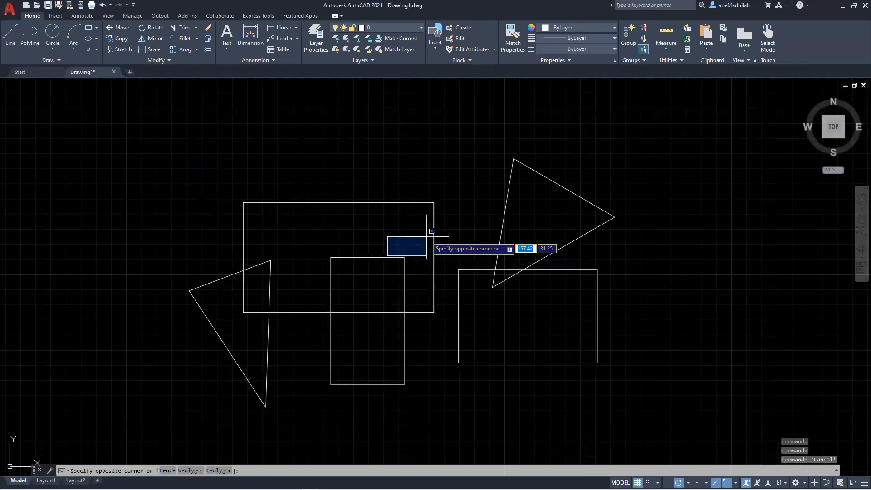
click(366, 272)
key(Escape)
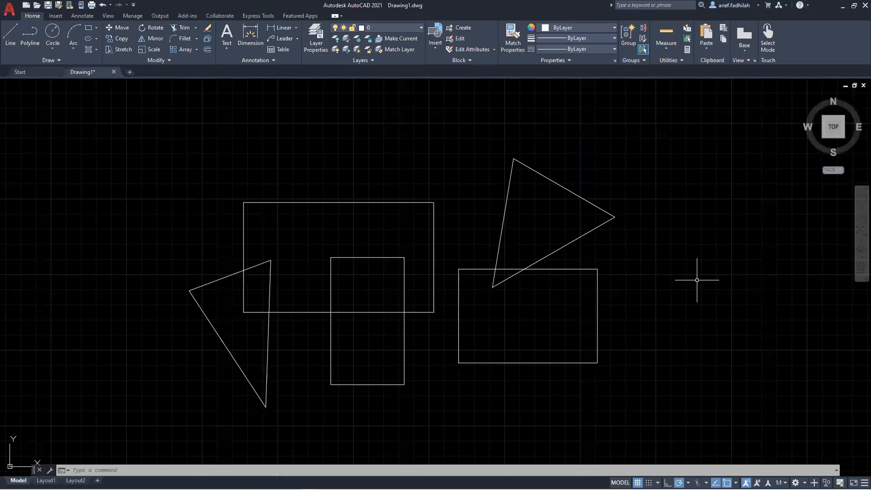
- Go to the triangle-and-rectangle figure on the baseline and set the current object colour to red 205,32,39
mouse_move(696, 282)
middle_down()
mouse_move(302, 254)
mouse_move(240, 263)
middle_up()
middle_drag(586, 279, 243, 286)
middle_drag(515, 272, 450, 298)
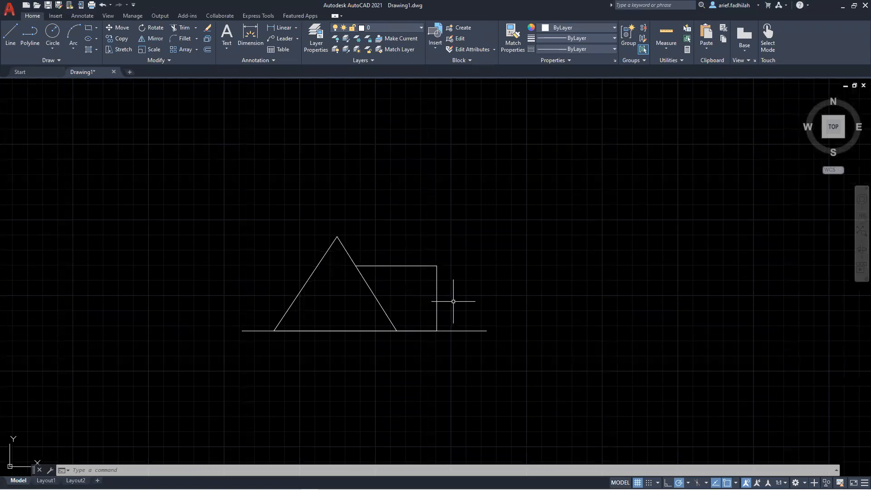
middle_drag(463, 297, 490, 284)
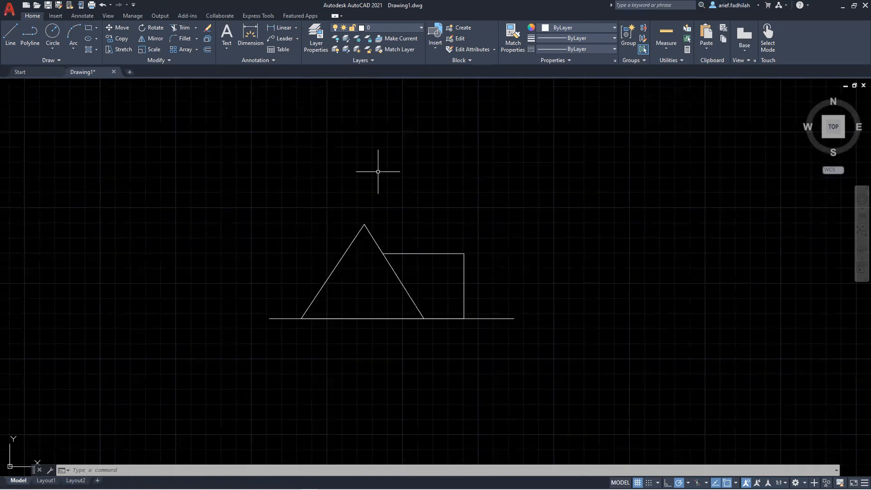
middle_drag(573, 273, 564, 274)
key(Escape)
key(Escape)
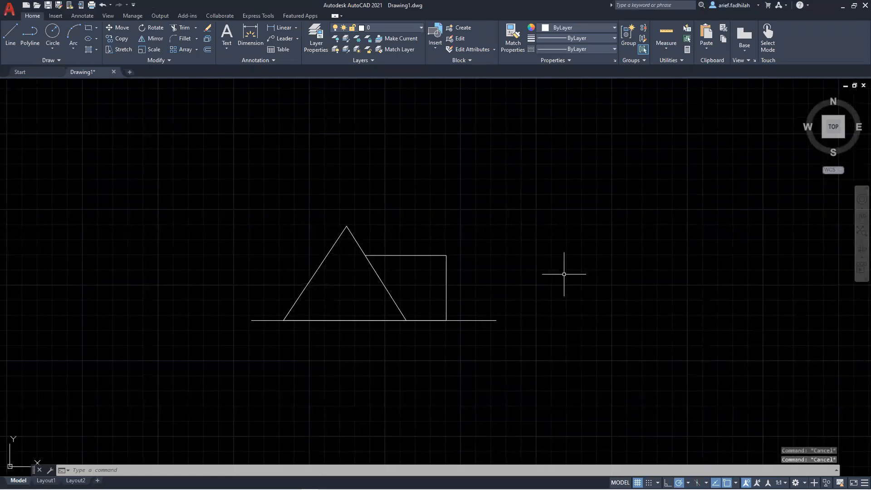
text(xl)
key(Return)
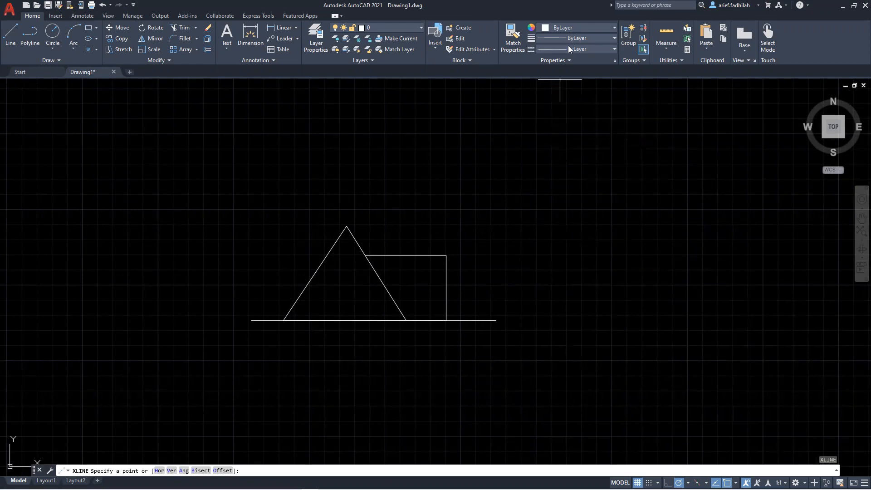
click(576, 28)
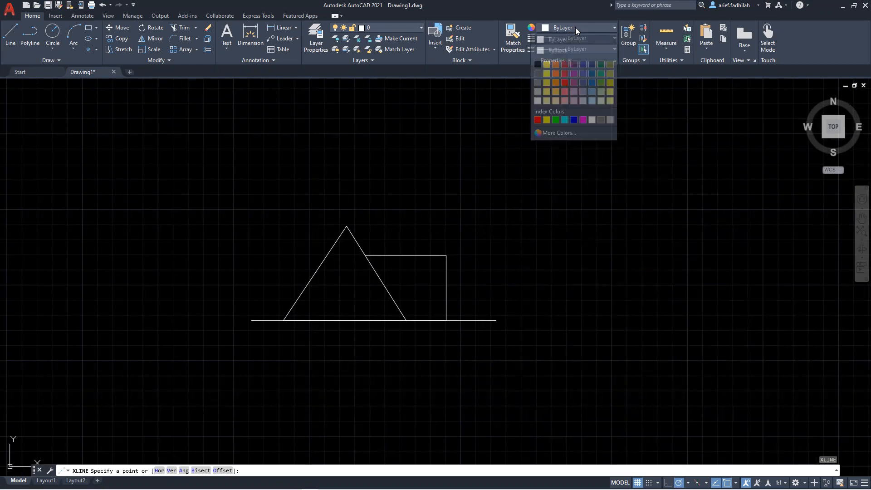
click(565, 75)
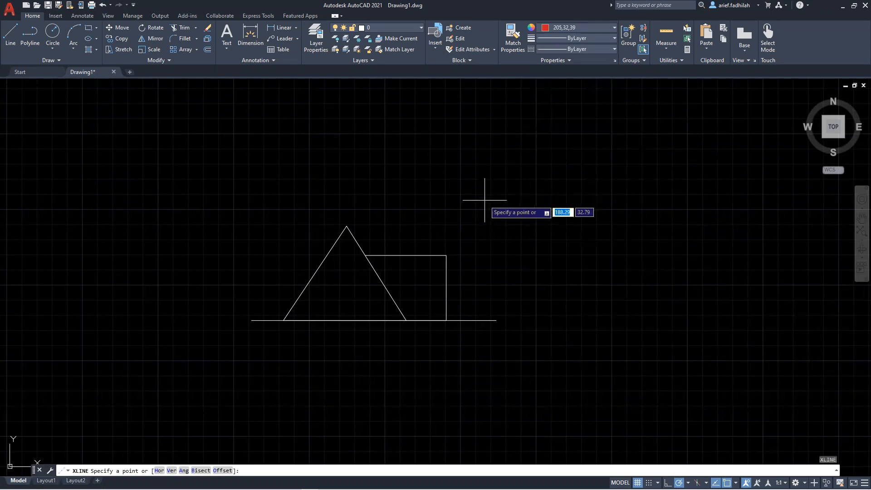
text(v)
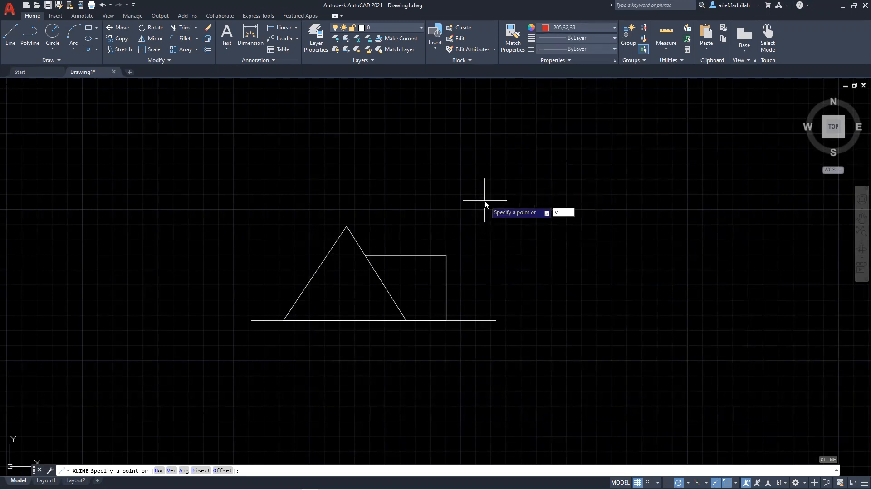
key(Escape)
key(Escape)
key(Escape)
- Draw vertical construction lines through the triangle's base corners and apex and through both ends of the attached rectangle's top edge
text(xl)
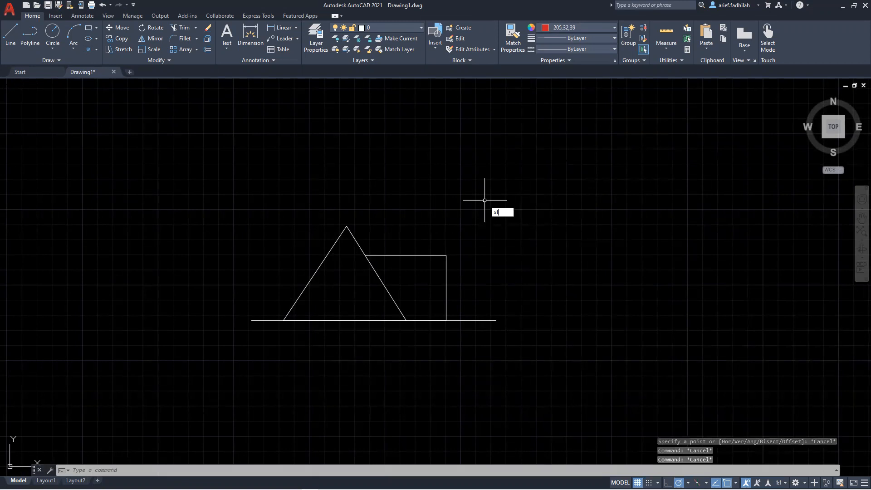
key(Return)
text(v)
key(Return)
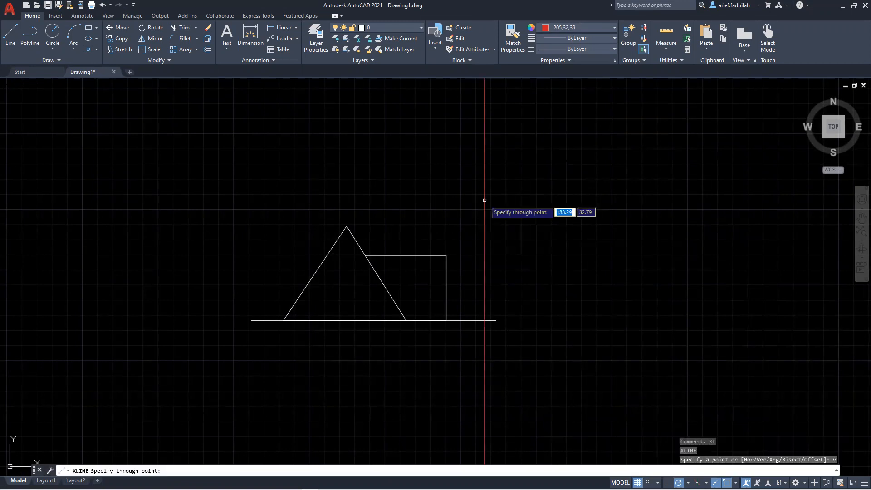
click(283, 320)
click(347, 227)
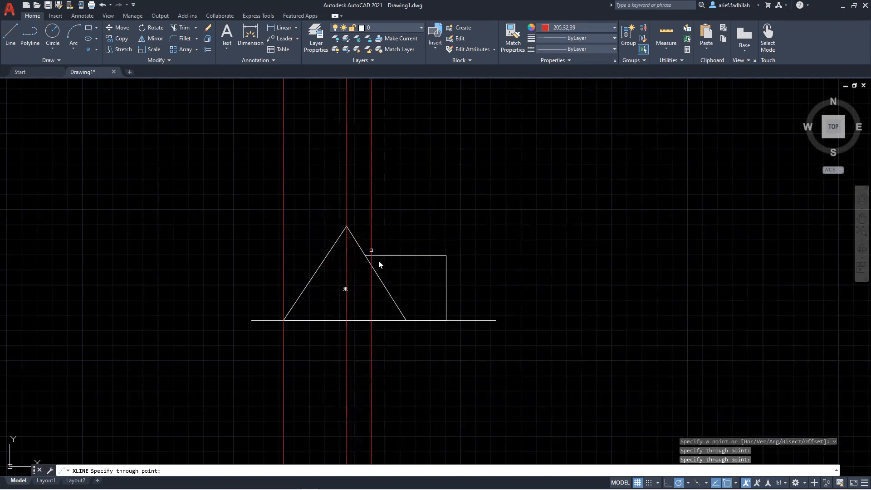
click(365, 255)
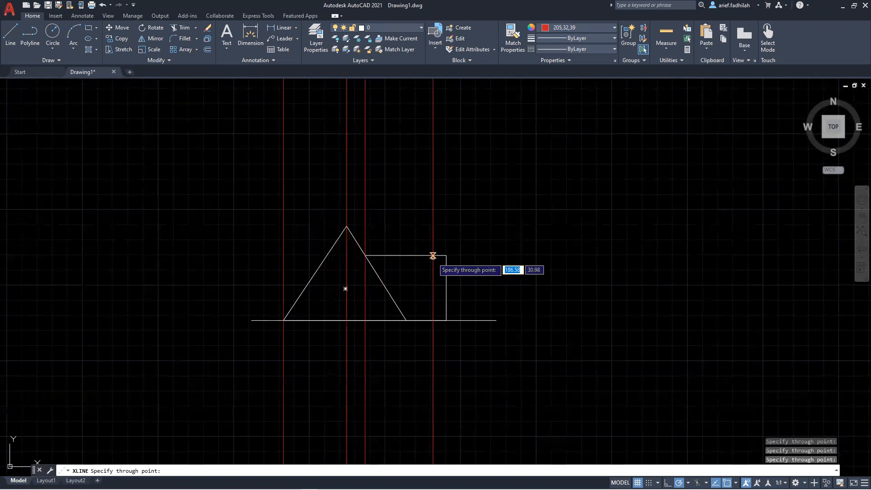
click(405, 320)
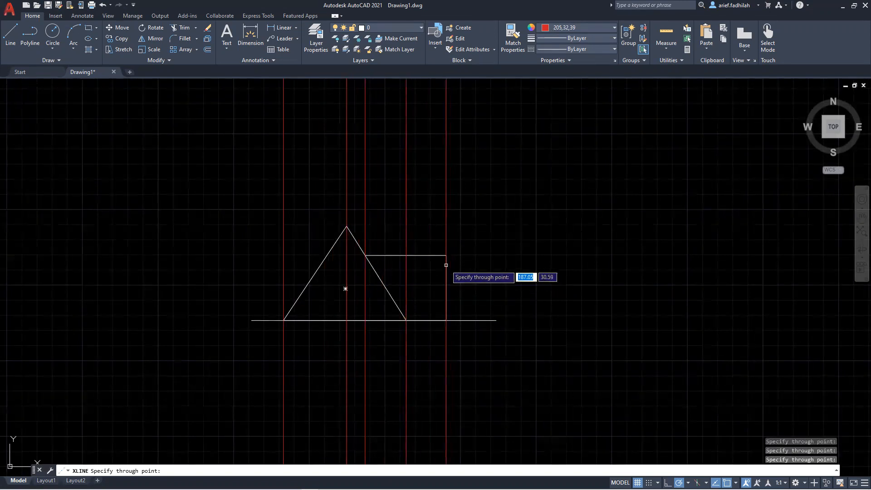
click(447, 255)
key(Escape)
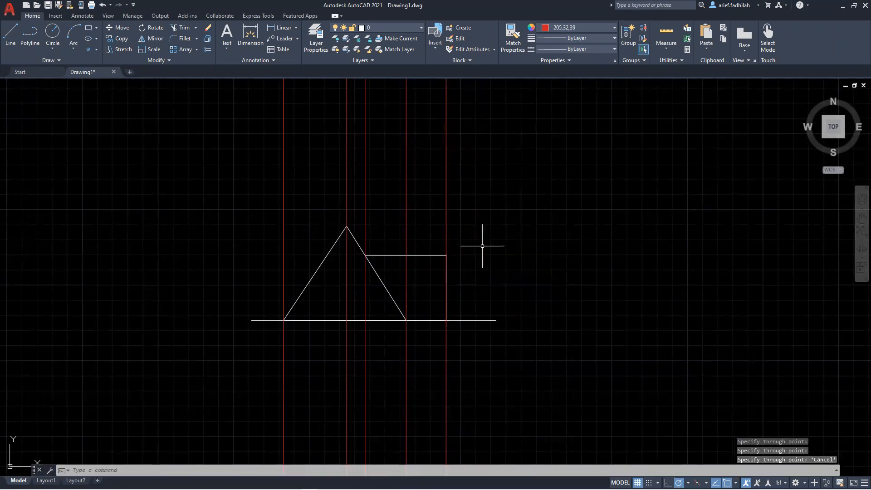
- Draw horizontal construction lines through the rectangle's top edge, the baseline and the triangle's apex
text(xl)
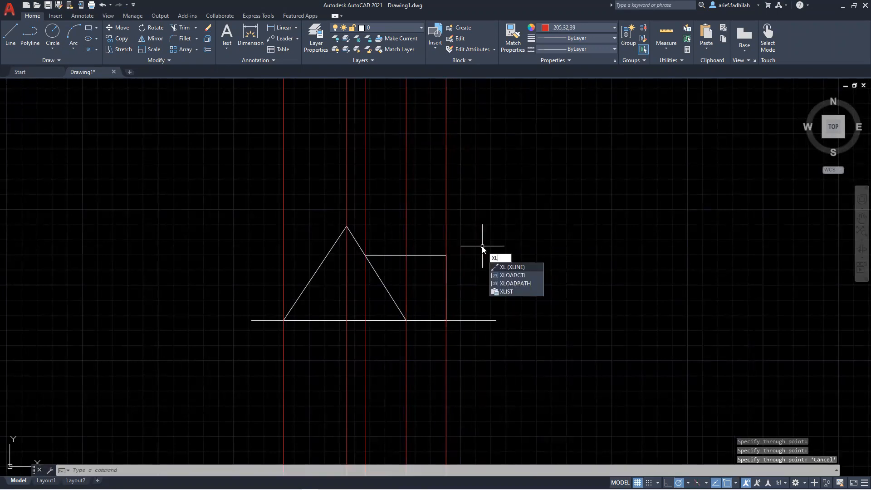
key(Return)
text(h)
key(Return)
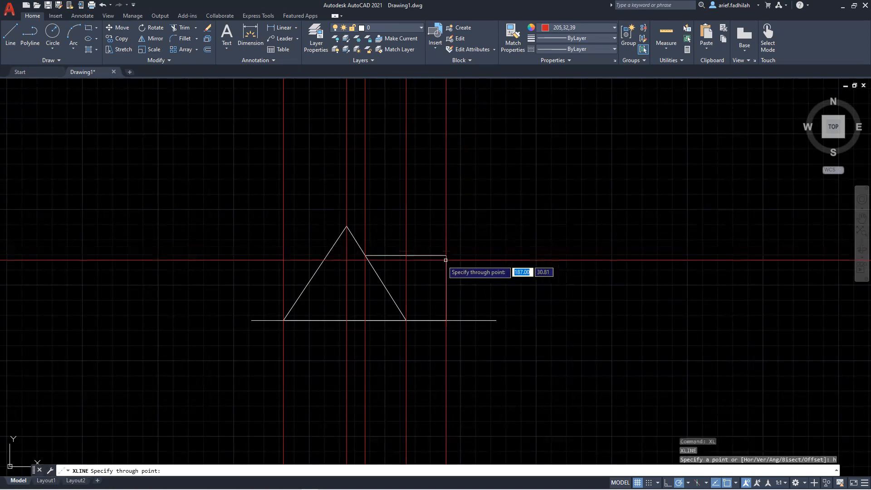
click(434, 256)
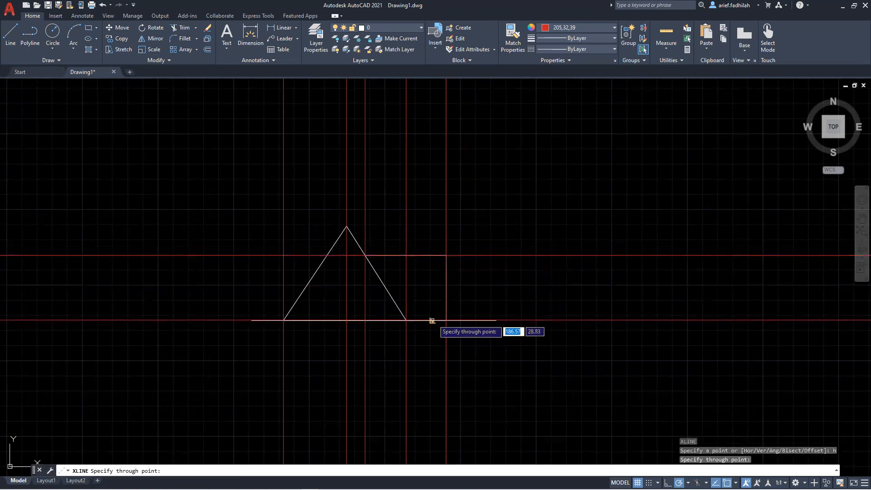
click(405, 320)
click(350, 226)
scroll(519, 272, down, 3)
key(Escape)
key(Escape)
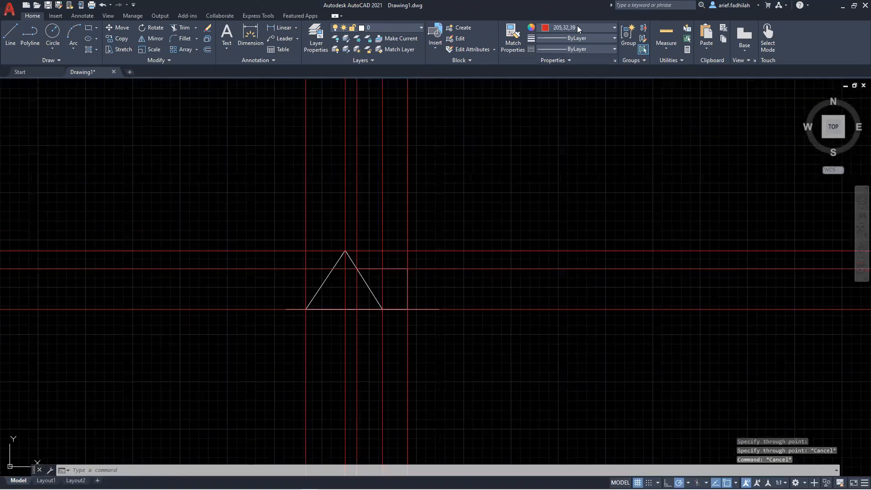
- Reset the object colour to ByLayer and draw a horizontal line along the baseline construction line, right of the triangle-and-rectangle figure
click(577, 28)
click(551, 40)
scroll(511, 243, up, 2)
middle_drag(473, 269, 423, 250)
text(l)
key(Return)
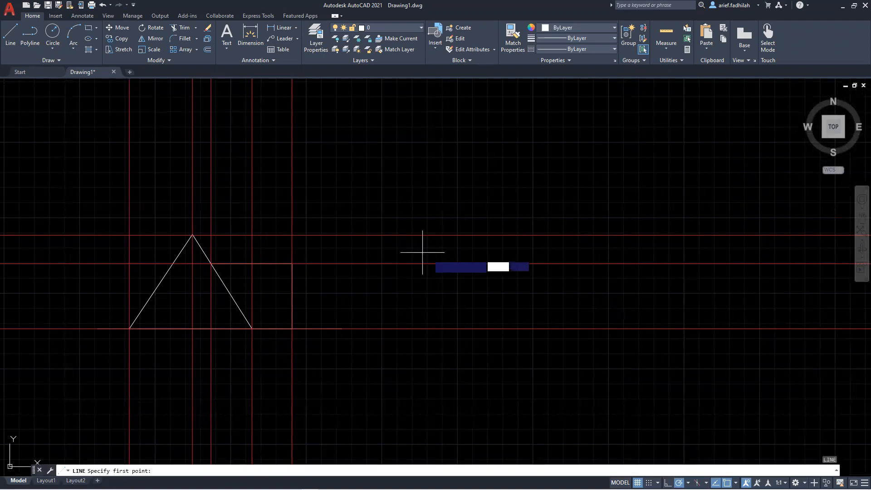
click(417, 328)
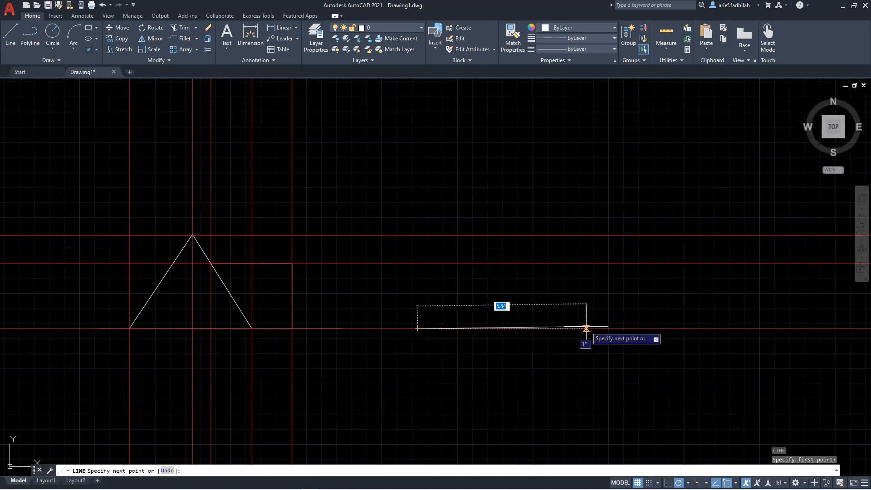
click(641, 328)
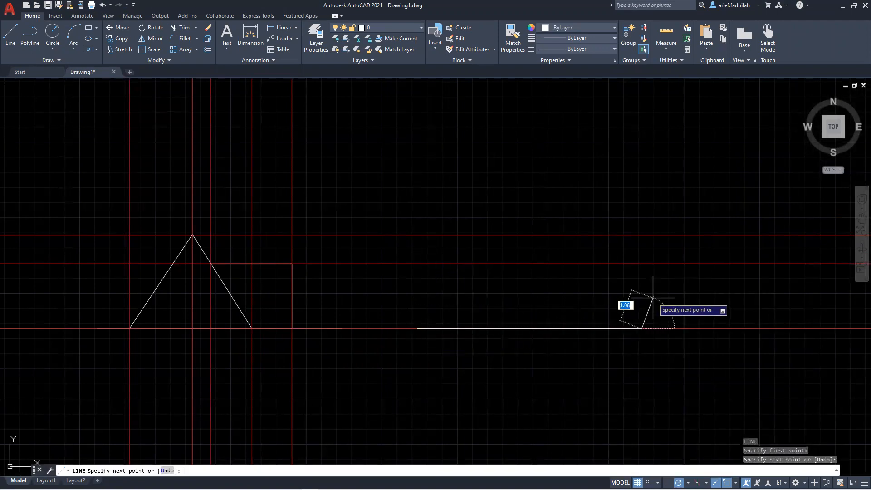
key(Return)
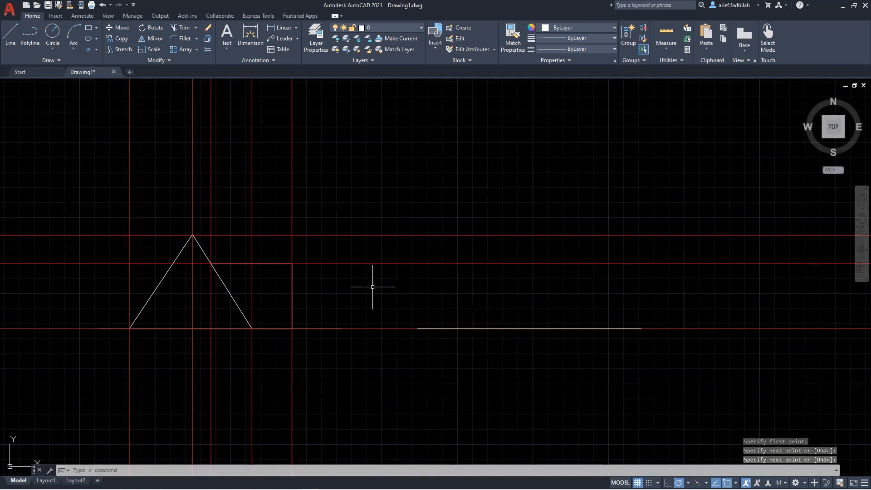
- Bring the original triangle-and-rectangle figure to the front of the red construction lines and regenerate the drawing
text(re)
key(Return)
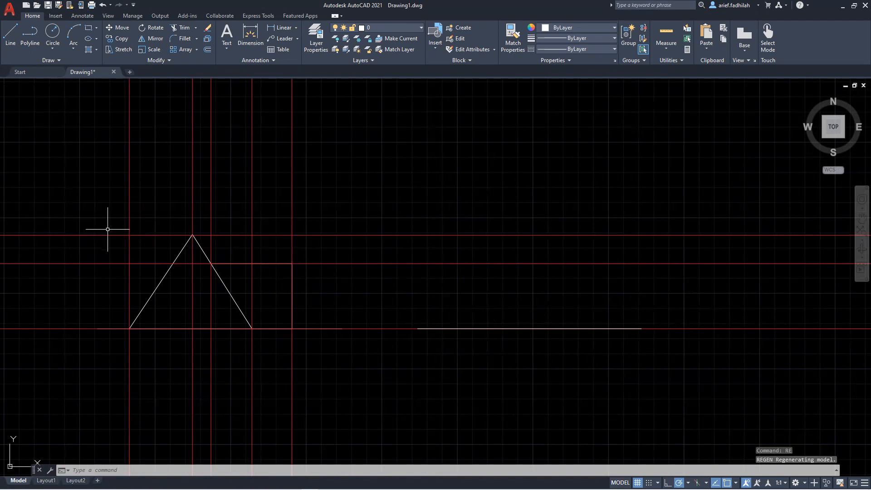
click(89, 210)
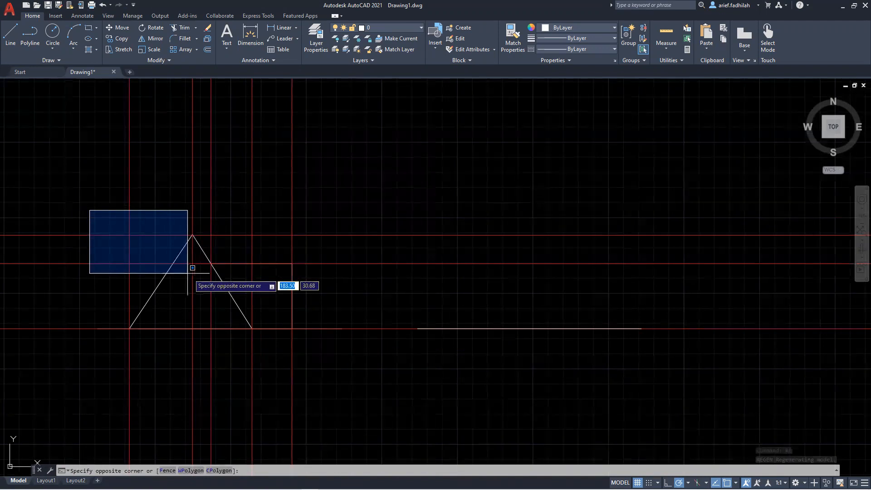
click(341, 362)
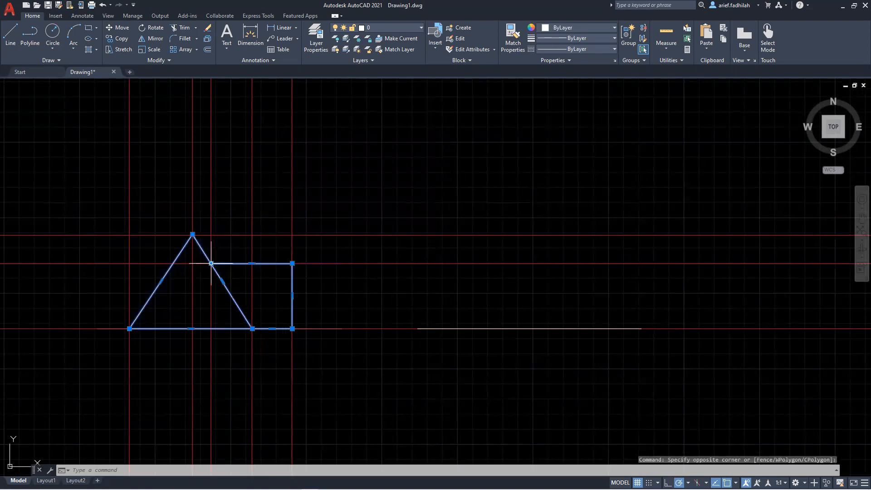
mouse_move(210, 263)
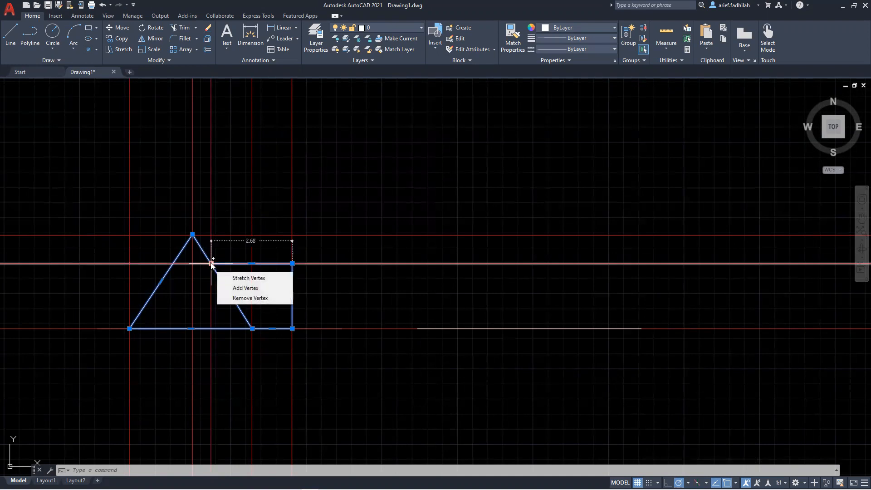
right_click(211, 263)
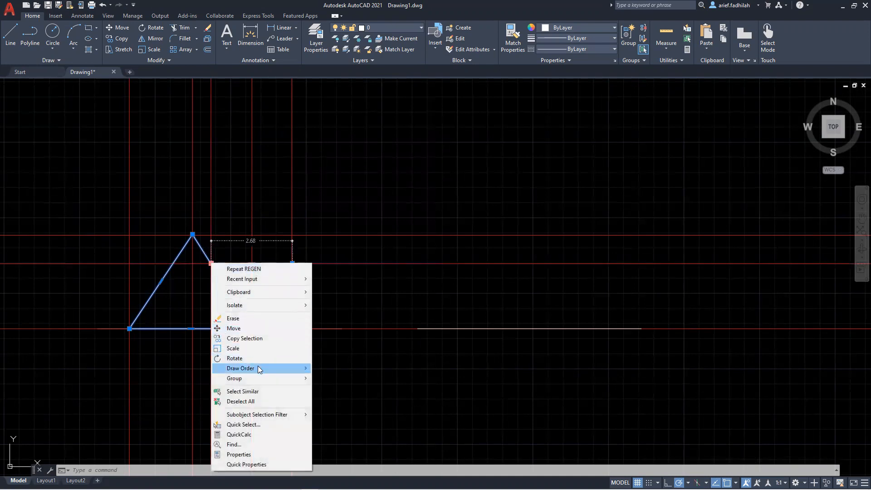
mouse_move(257, 366)
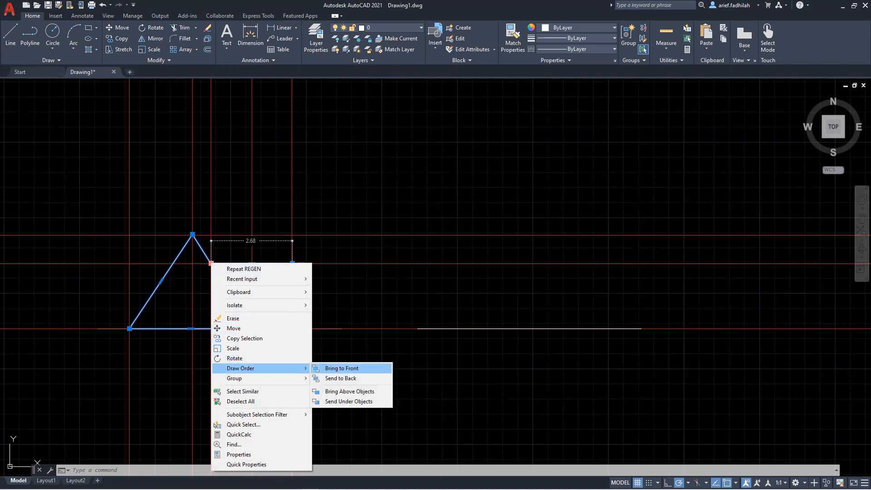
click(340, 368)
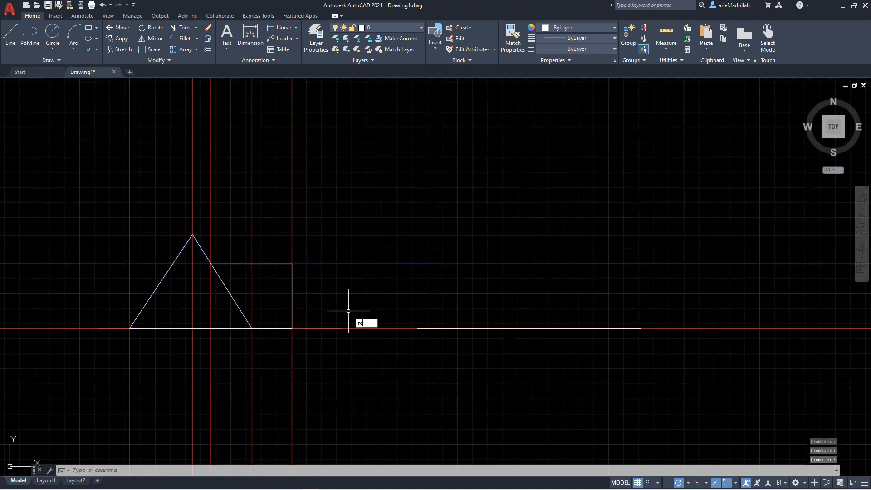
key(Return)
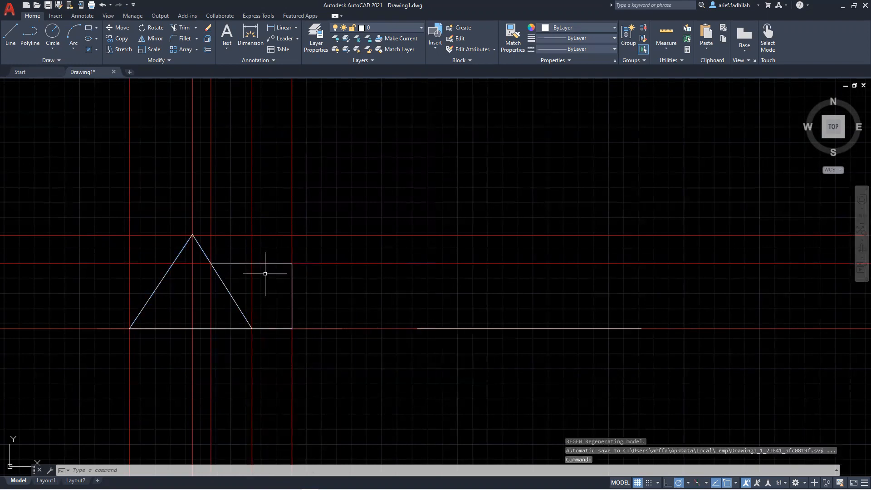
- Draw the two sloping sides of a triangle as a polyline on the new baseline, with its apex on the uppermost horizontal construction line
middle_drag(341, 293, 370, 280)
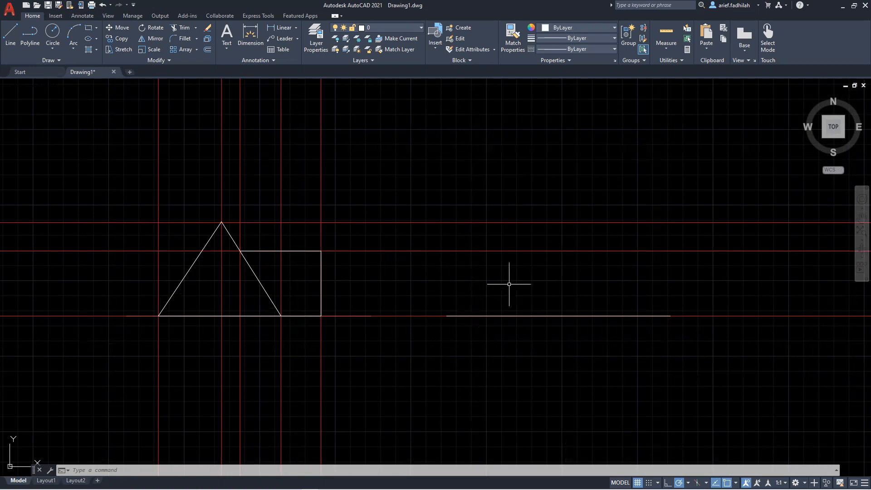
key(Return)
click(488, 316)
click(545, 222)
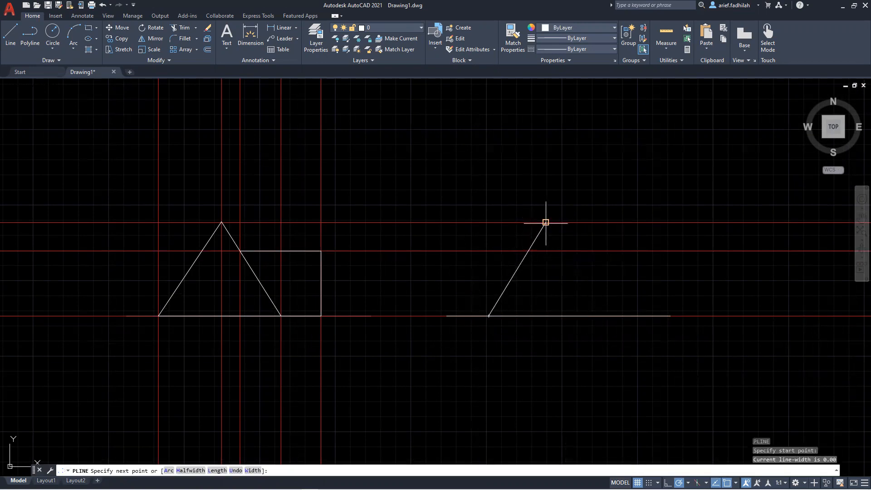
click(602, 314)
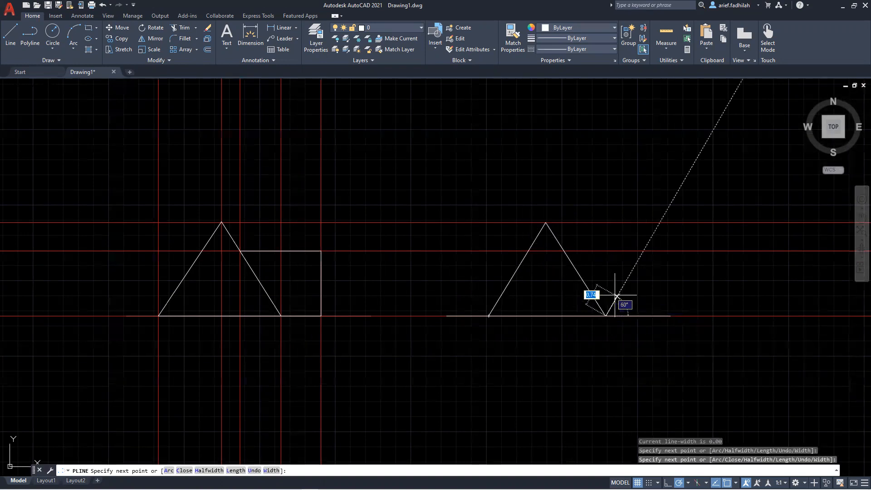
key(Return)
scroll(580, 297, down, 2)
key(Escape)
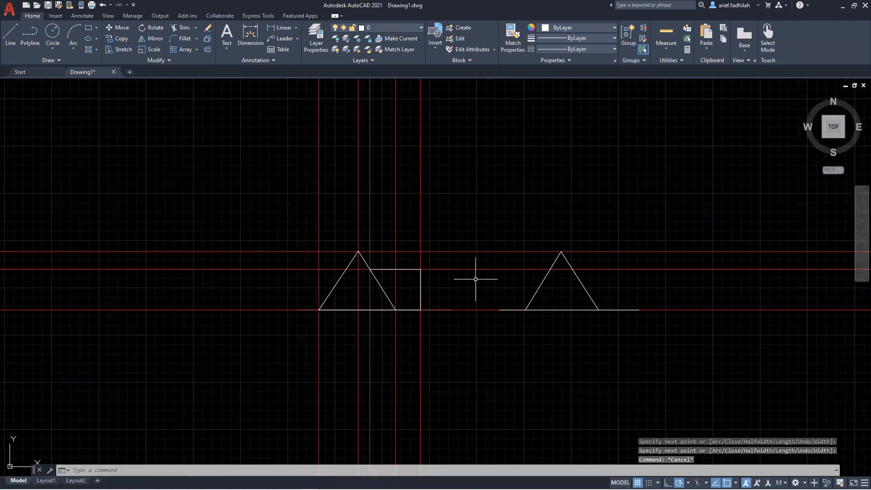
- Delete all the red vertical and horizontal construction lines, keeping both white figures
click(469, 329)
click(458, 244)
key(Delete)
click(459, 228)
click(301, 181)
key(Delete)
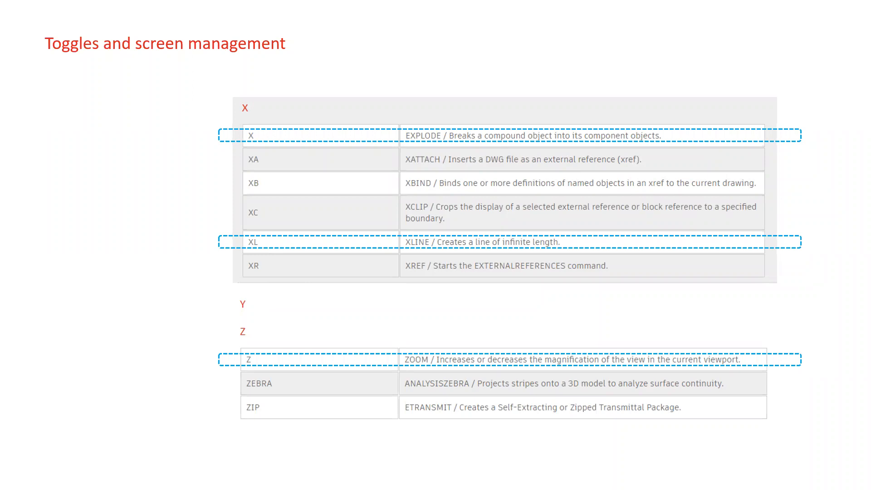
- Review the X, Y and Z shortcut slide in PowerPoint and switch back to the AutoCAD drawing
key(Escape)
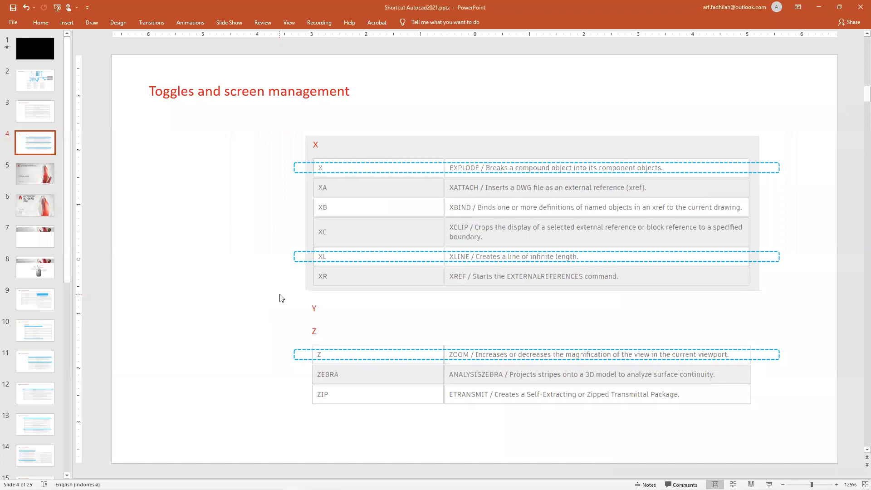
click(769, 484)
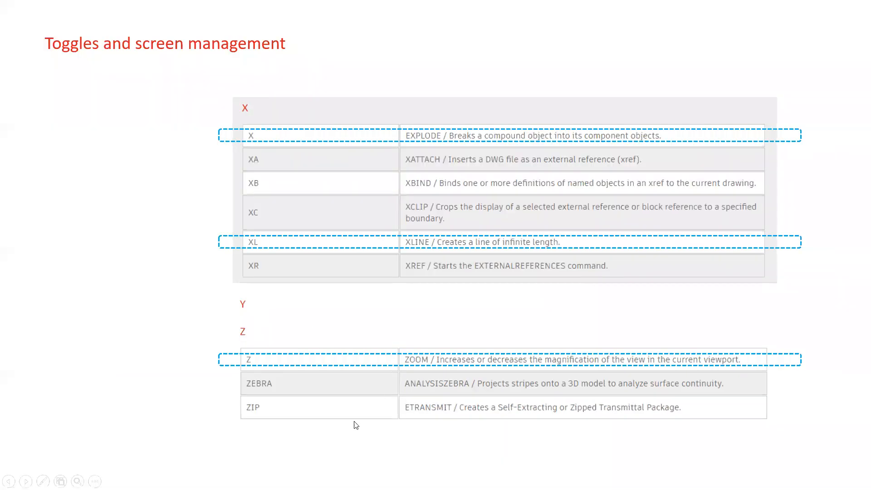
key(super)
click(309, 484)
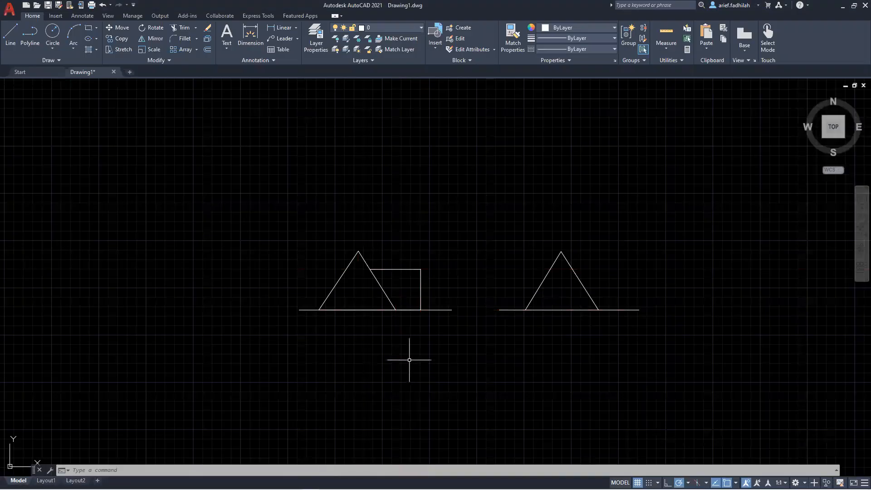
scroll(424, 339, down, 2)
mouse_move(494, 325)
middle_down()
mouse_move(478, 334)
mouse_move(518, 325)
middle_up()
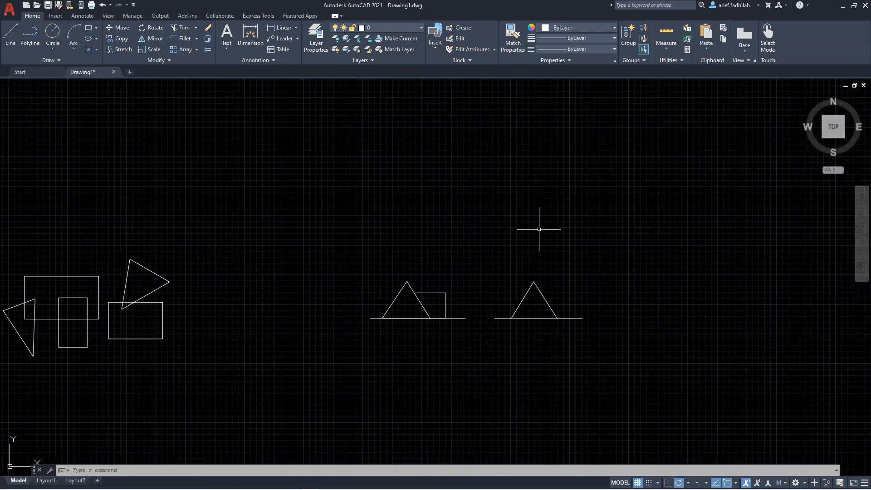
scroll(454, 258, up, 2)
mouse_move(312, 296)
middle_down()
mouse_move(593, 253)
mouse_move(398, 259)
middle_up()
scroll(393, 188, up, 2)
middle_drag(393, 189, 243, 231)
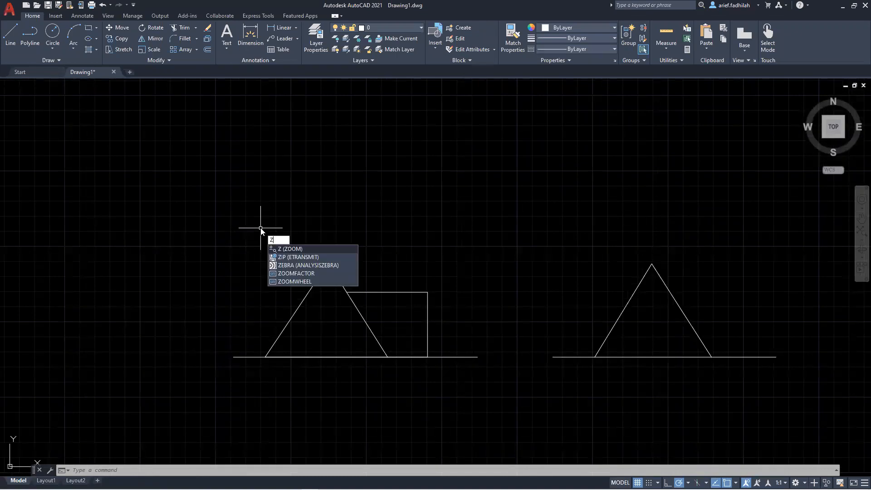
key(Return)
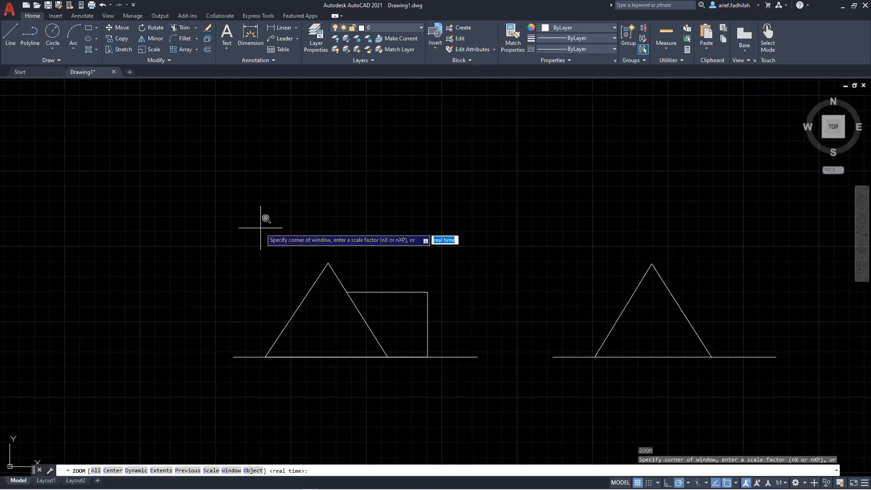
text(w)
key(Return)
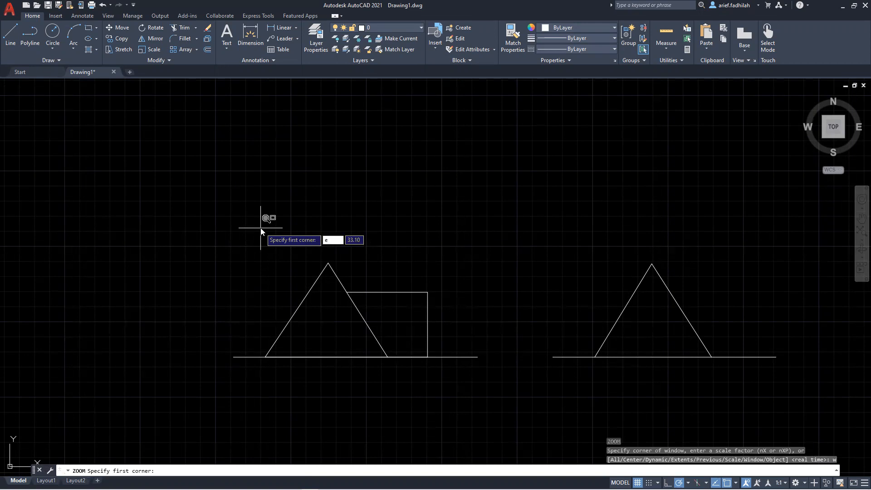
text(e)
key(Return)
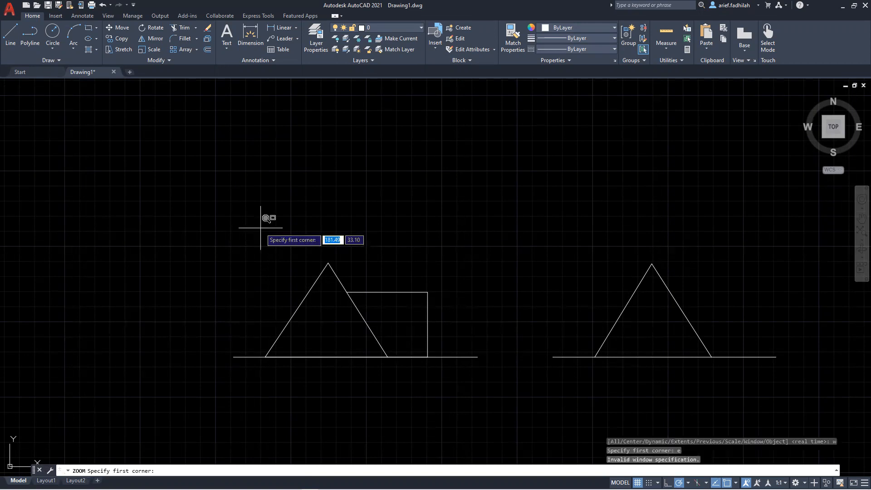
key(Escape)
key(Escape)
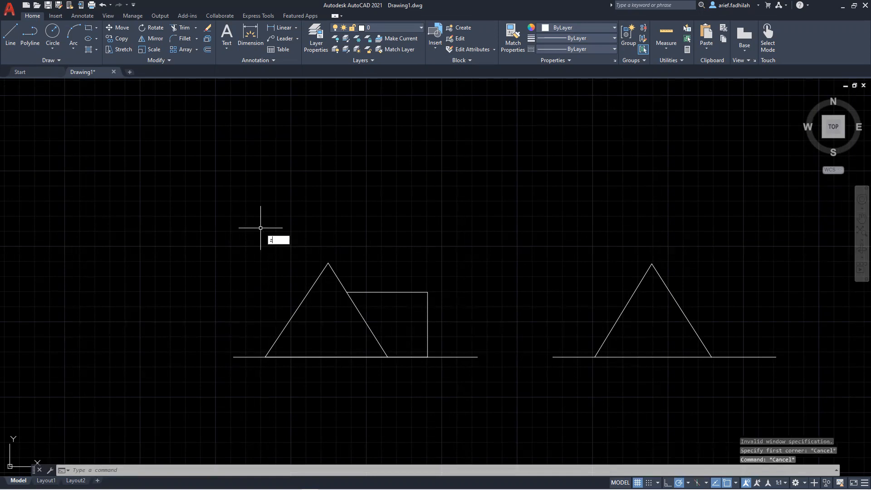
- Zoom to the extents of the drawing with the Zoom command's Extents option
key(Return)
text(e)
key(Return)
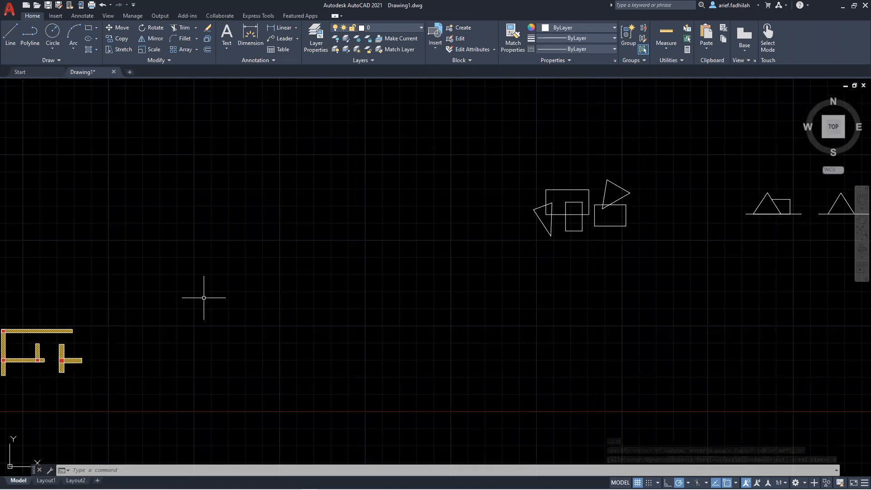
- Zoom with the Window option around the group of overlapping rectangles and triangles in the middle of the drawing
scroll(204, 295, down, 3)
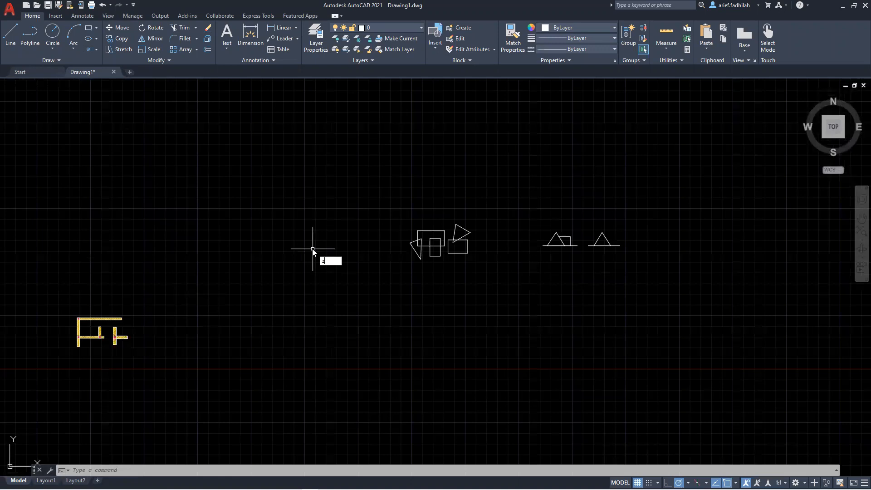
key(Return)
text(e)
key(Return)
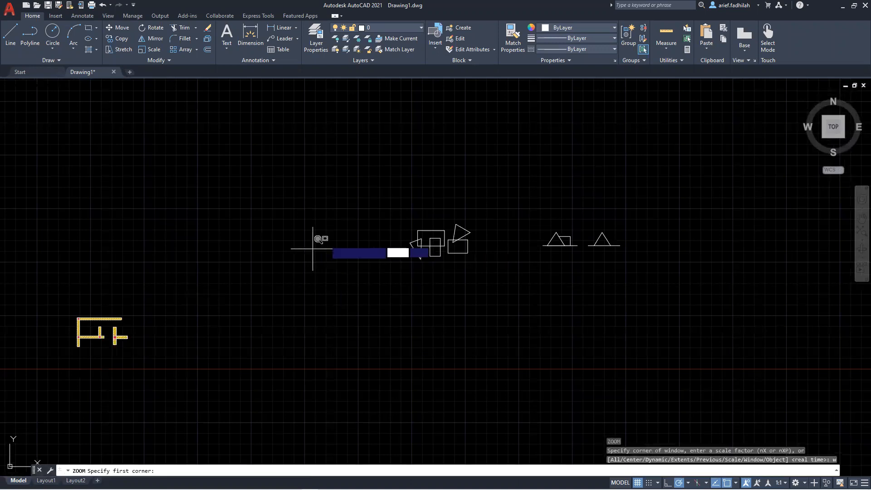
click(403, 219)
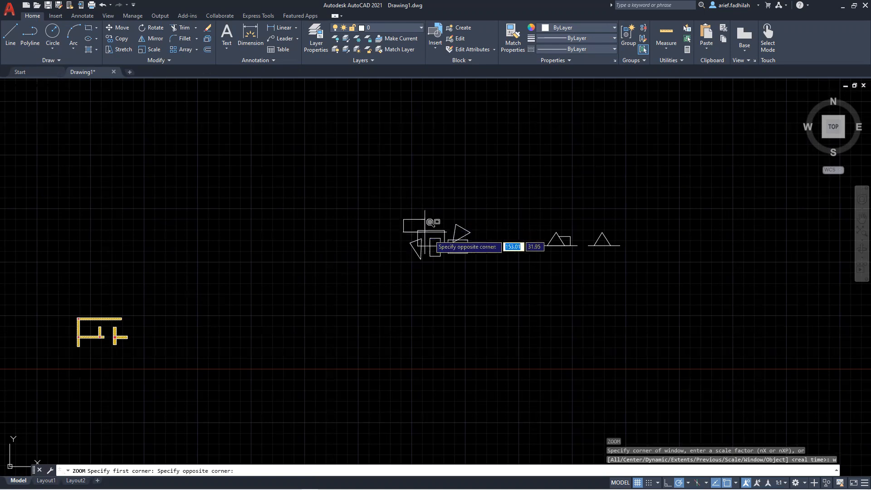
click(477, 266)
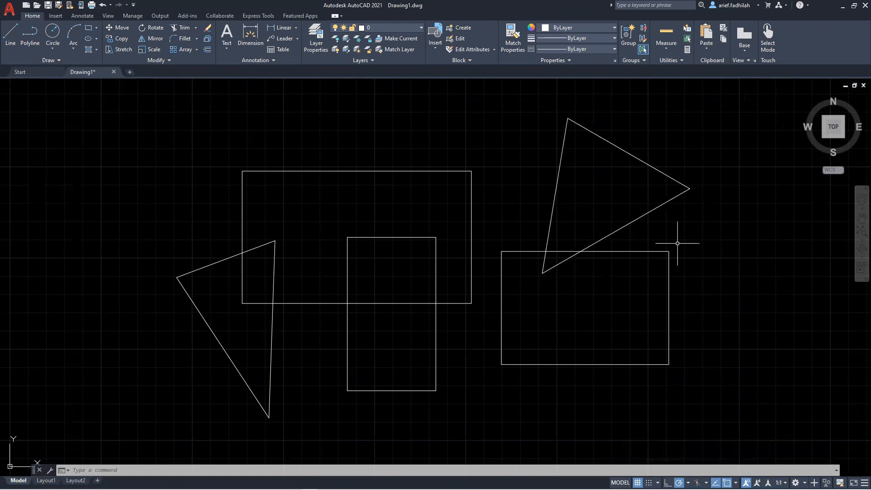
- Zoom to the whole drawing area with the Zoom command's All option
key(Return)
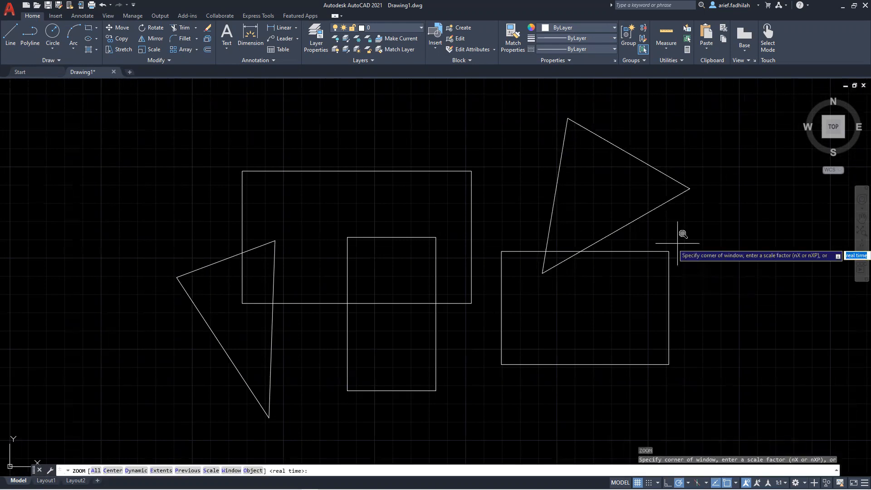
text(a)
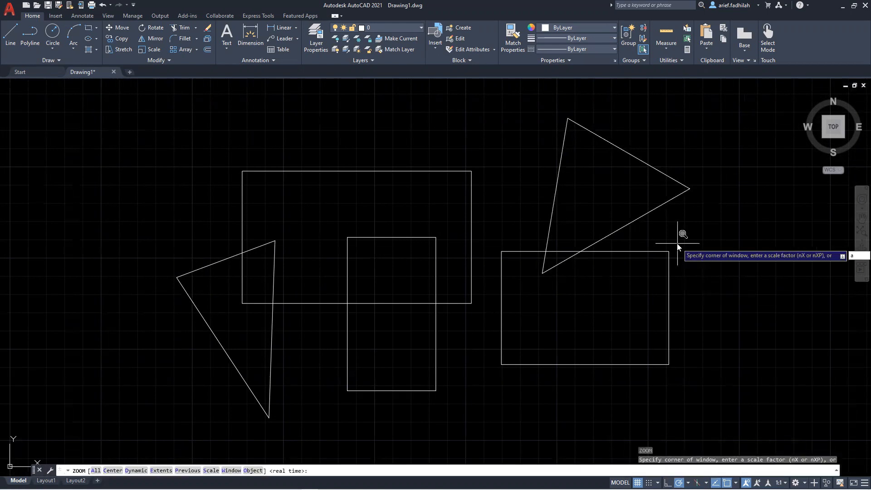
key(Return)
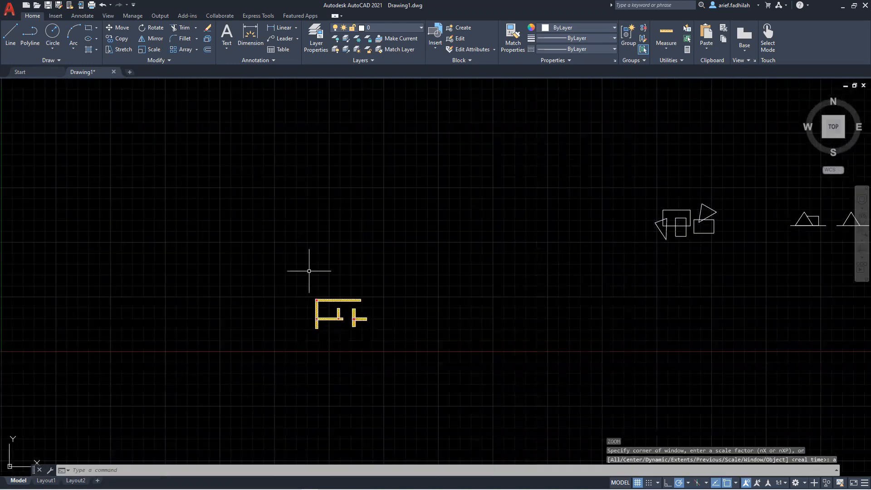
- Shift the view around the drawing's origin and start the Zoom command again
middle_drag(46, 413, 64, 388)
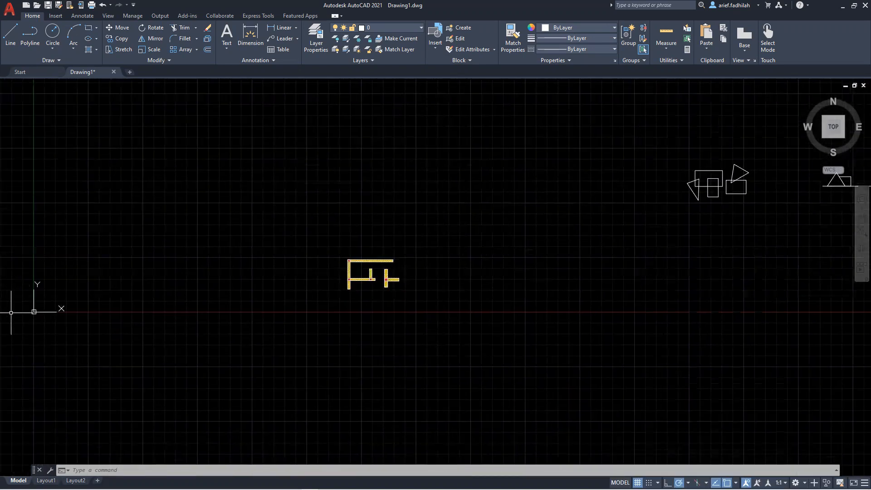
middle_drag(38, 322, 23, 420)
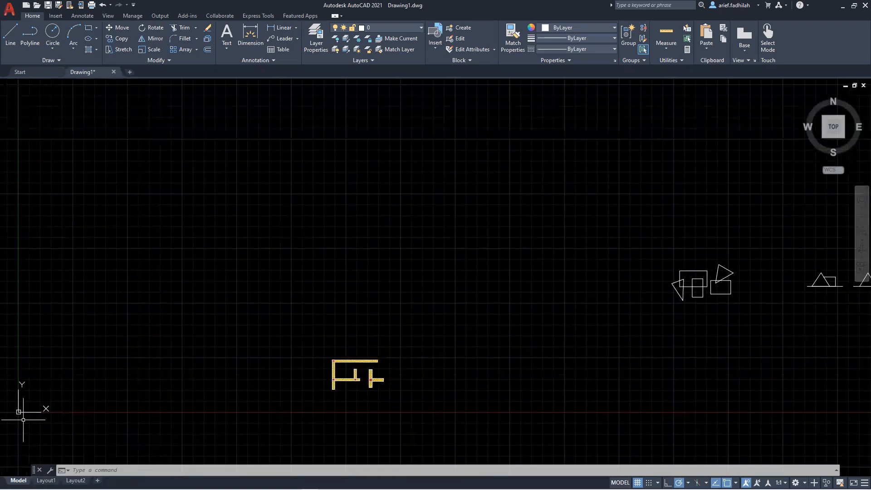
key(Return)
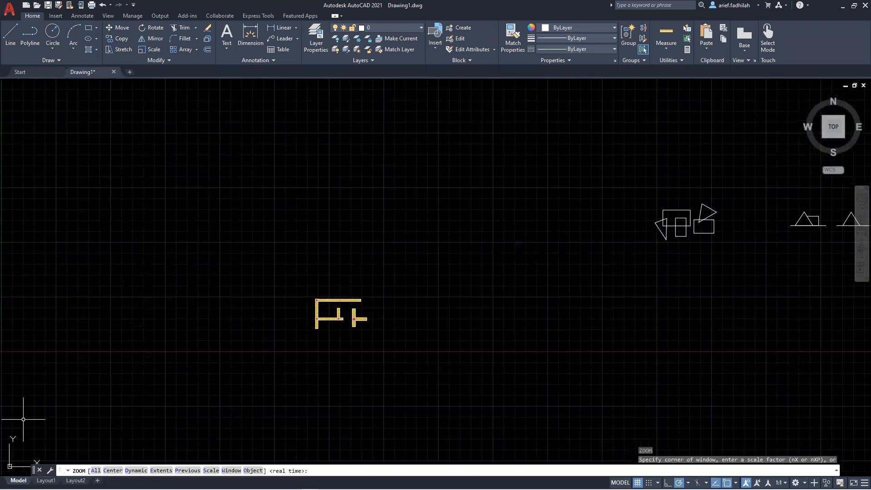